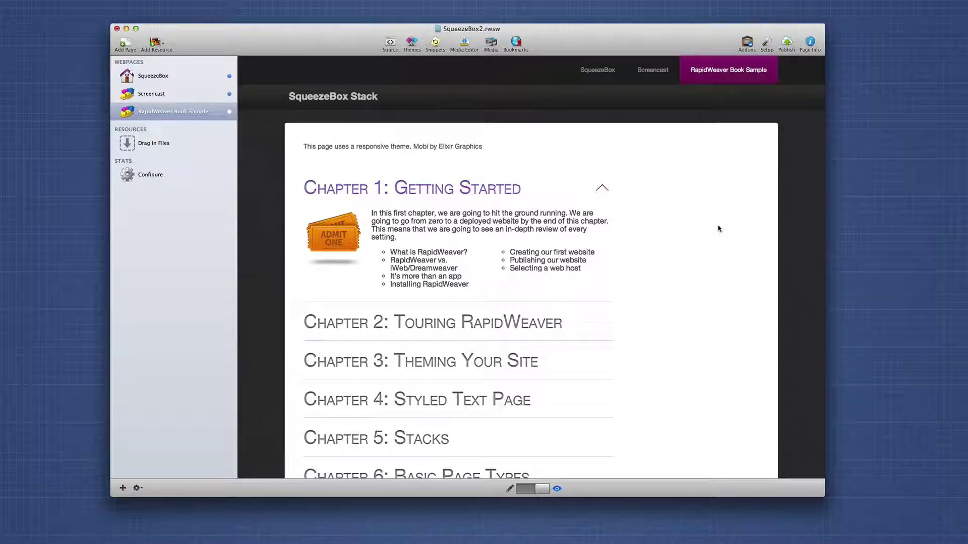
Expand Chapters 2, 3, 4 and 5 in turn in the book sample preview to see how the SqueezeBox sections open
click(482, 321)
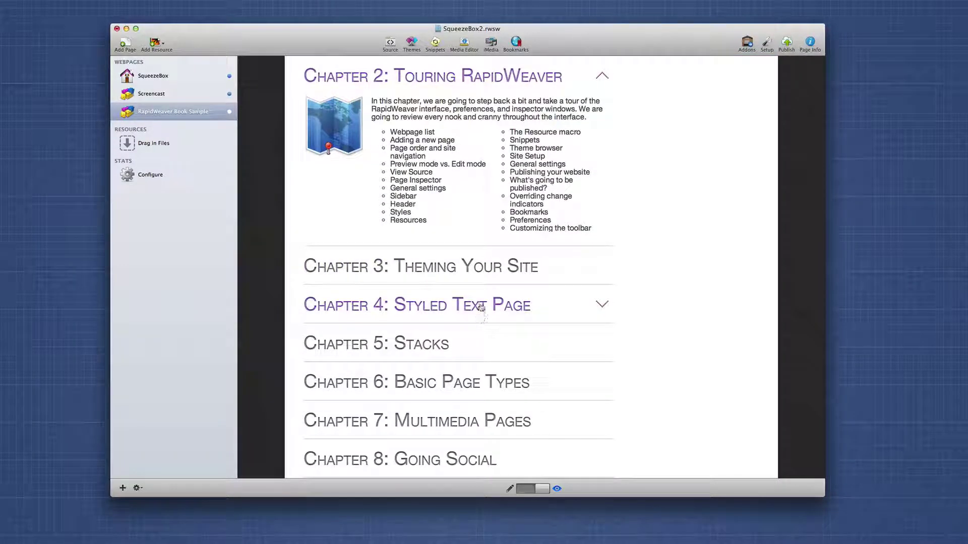
click(481, 276)
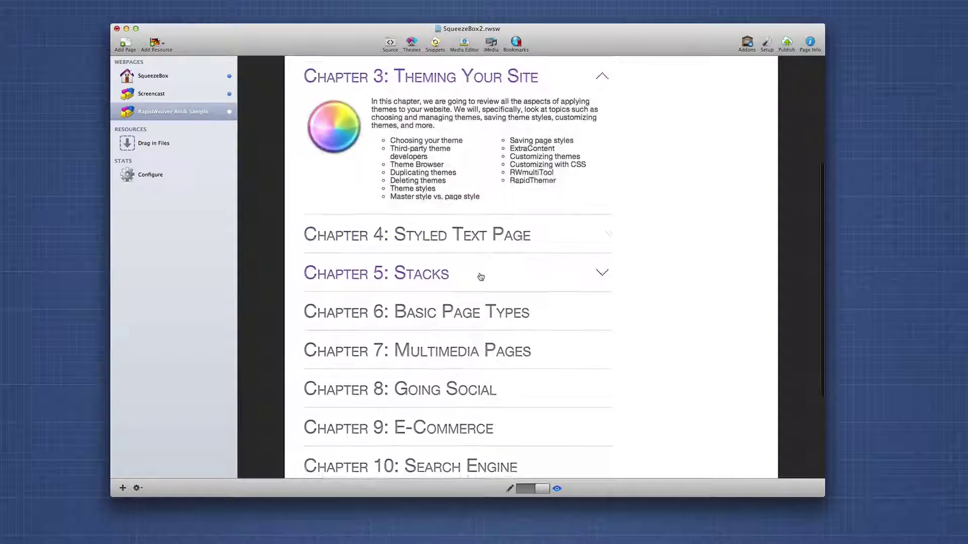
click(481, 246)
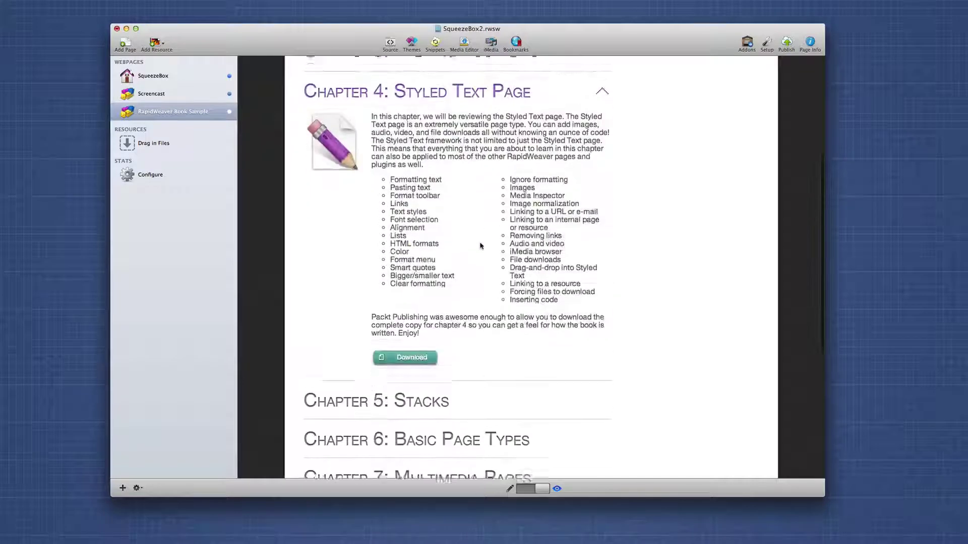
click(431, 398)
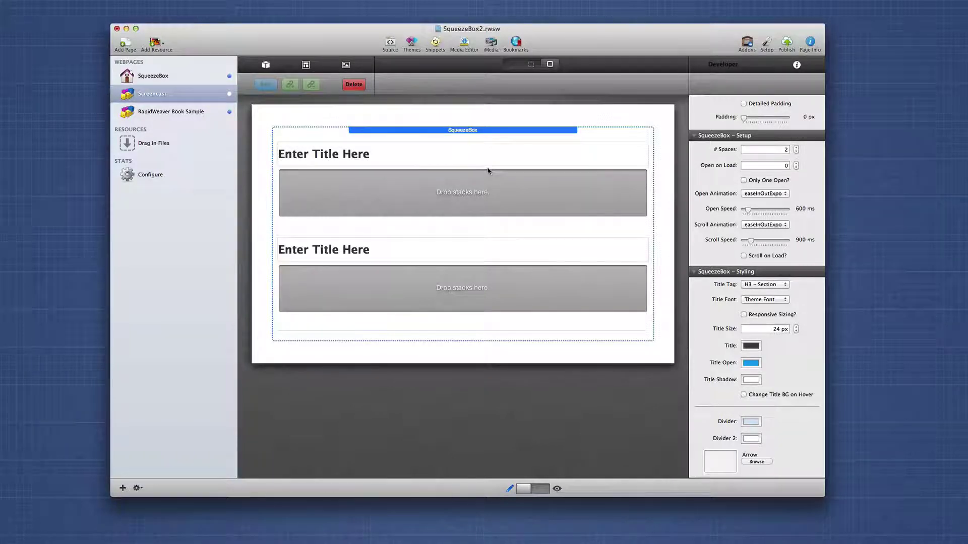
Change the first SqueezeBox section's title to "Section 1"
double_click(408, 159)
triple_click(343, 147)
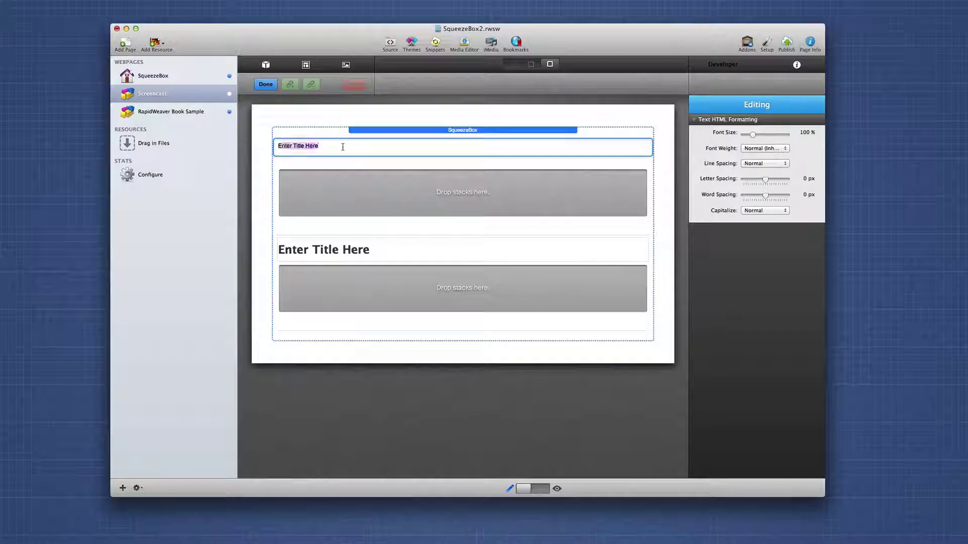
text(Section 1)
click(364, 192)
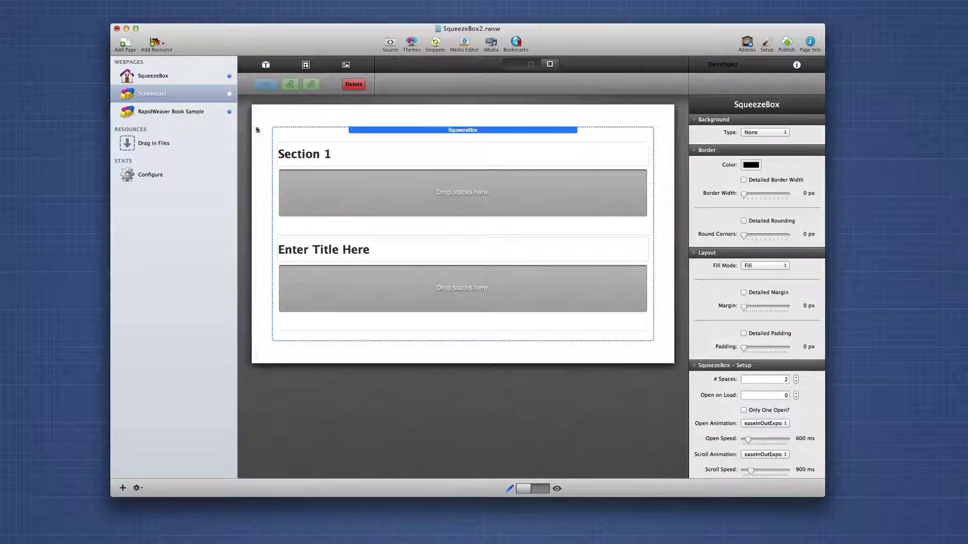
Add a Text stack to the content area of Section 1
click(266, 64)
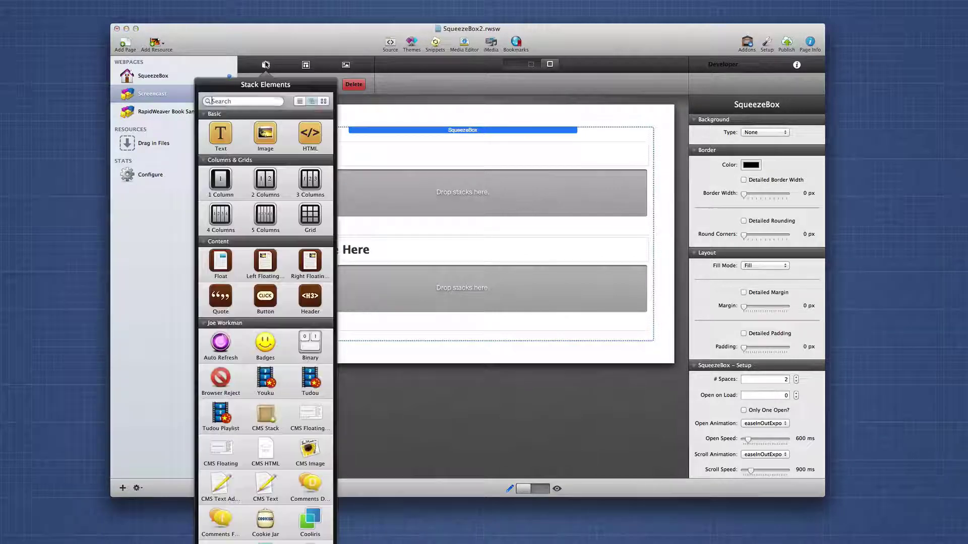
drag(220, 134, 442, 201)
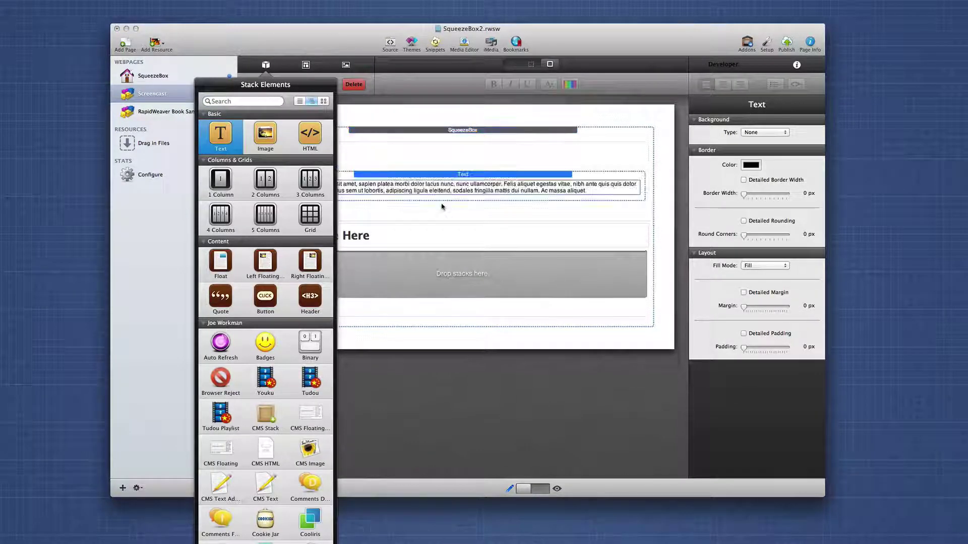
click(450, 179)
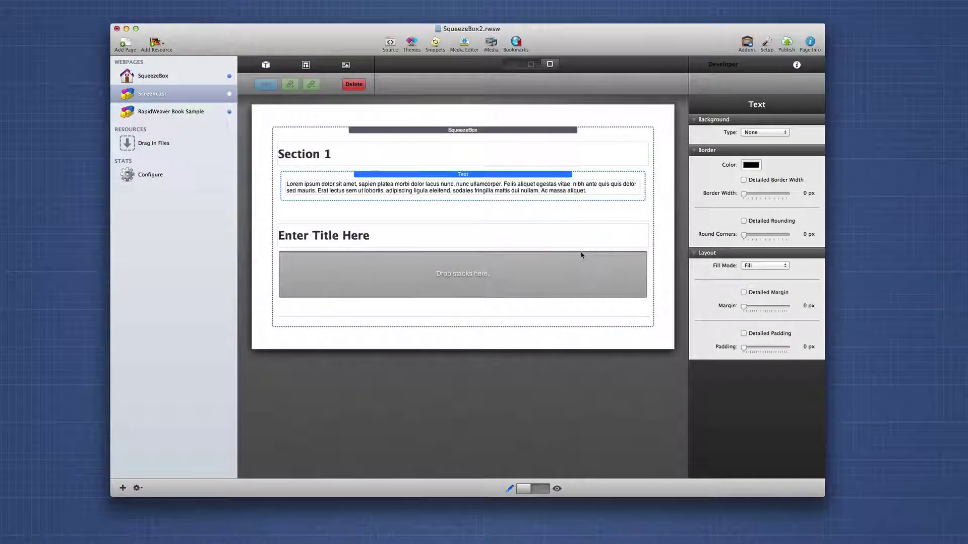
Select the SqueezeBox stack and review its number of spaces and the content placed in each section
click(575, 131)
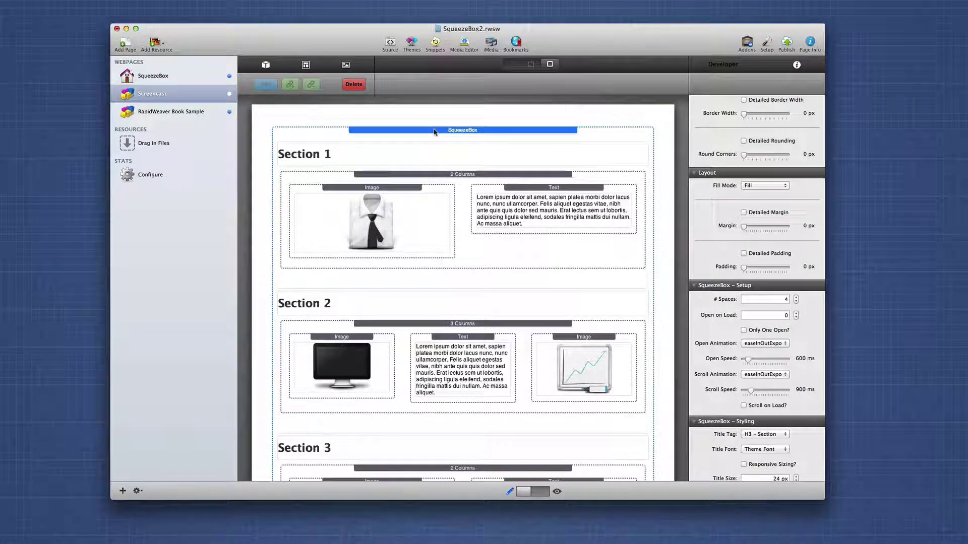
scroll(797, 160, down, 5)
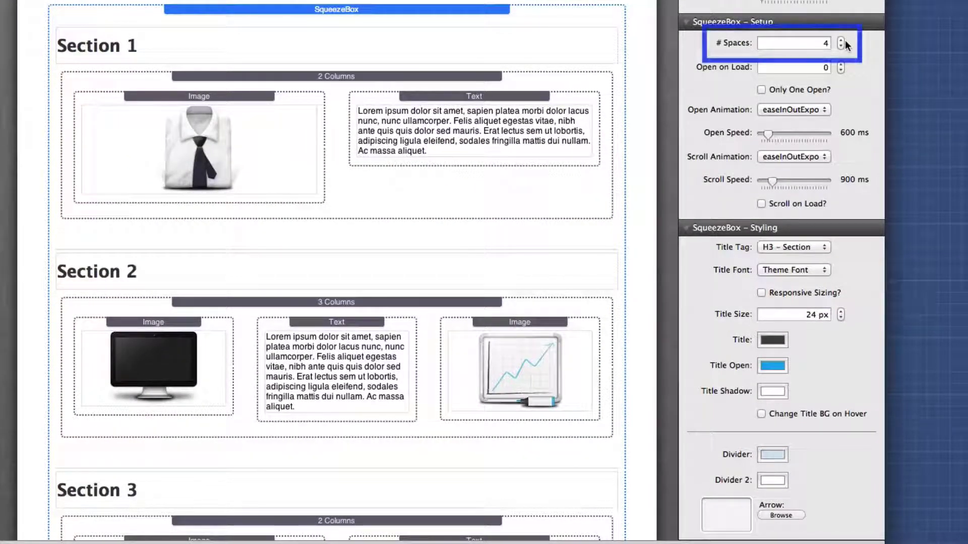
scroll(506, 268, down, 5)
scroll(506, 268, down, 3)
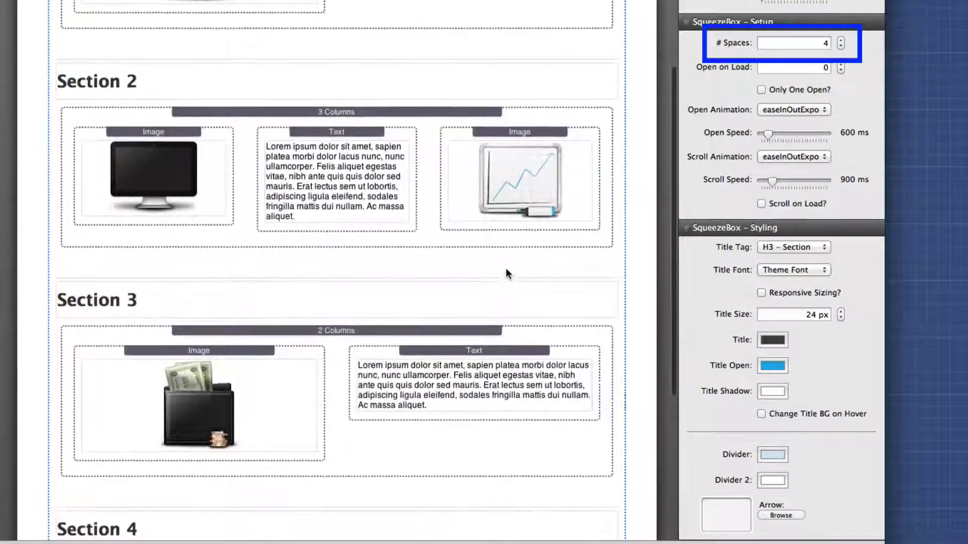
scroll(506, 268, down, 2)
scroll(506, 268, up, 2)
scroll(506, 268, up, 5)
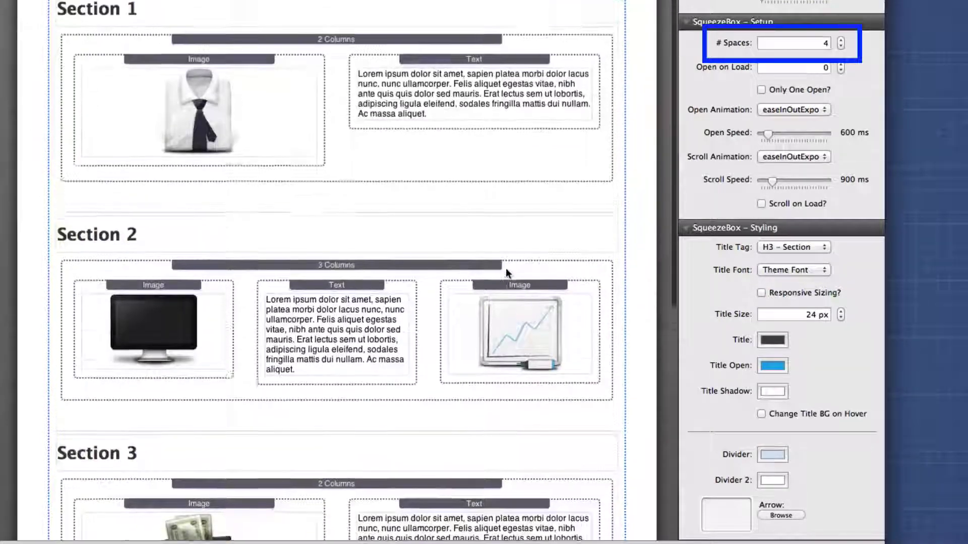
scroll(506, 267, down, 5)
scroll(506, 267, down, 5)
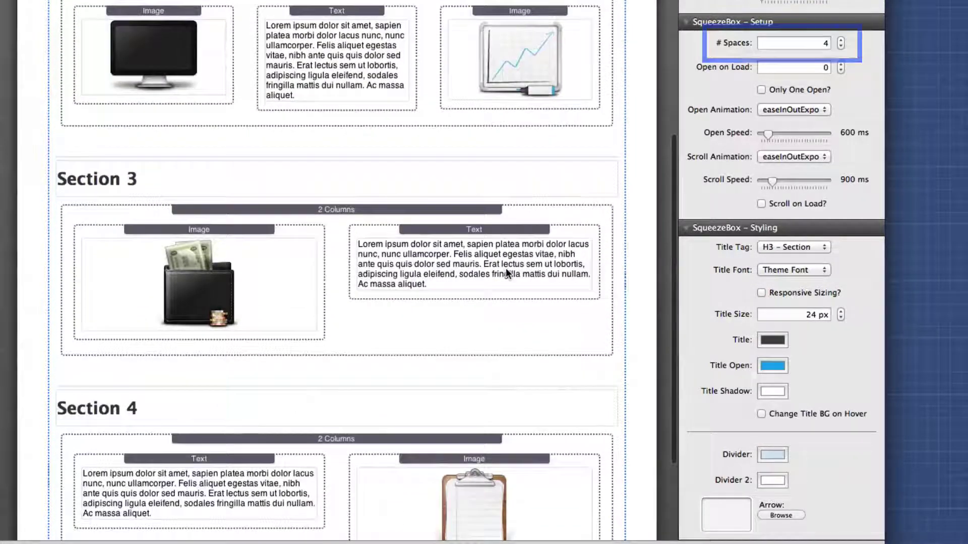
scroll(506, 268, up, 13)
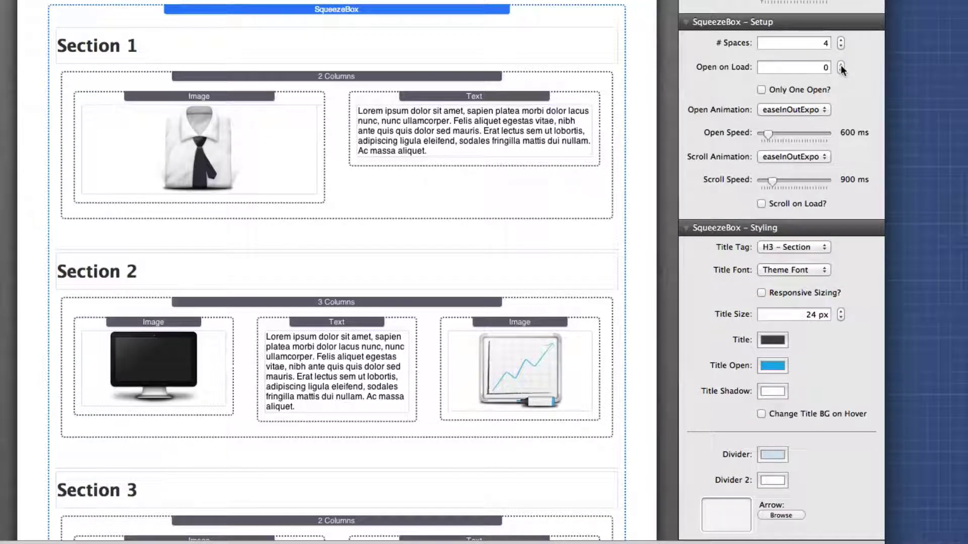
Set the SqueezeBox's Open on Load value to 1
click(840, 65)
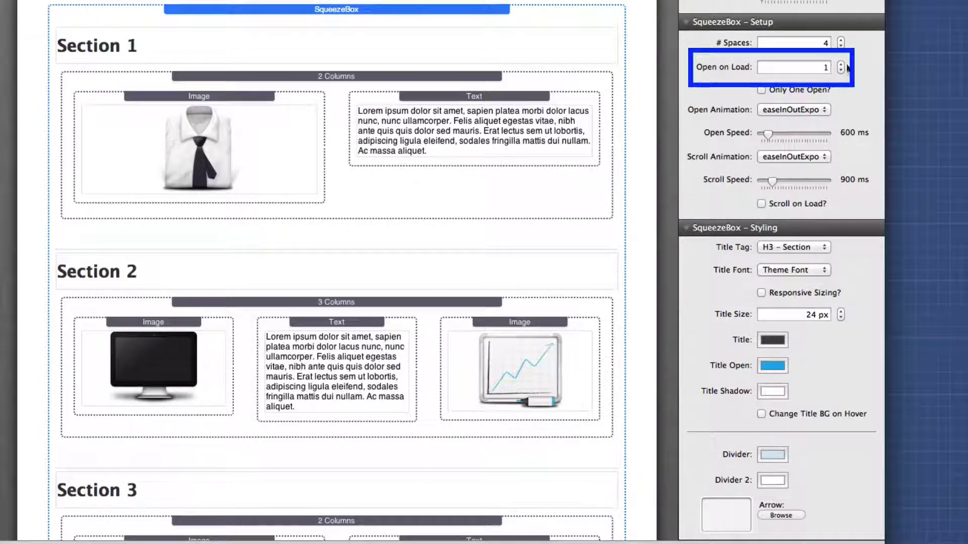
click(841, 65)
click(840, 65)
click(841, 65)
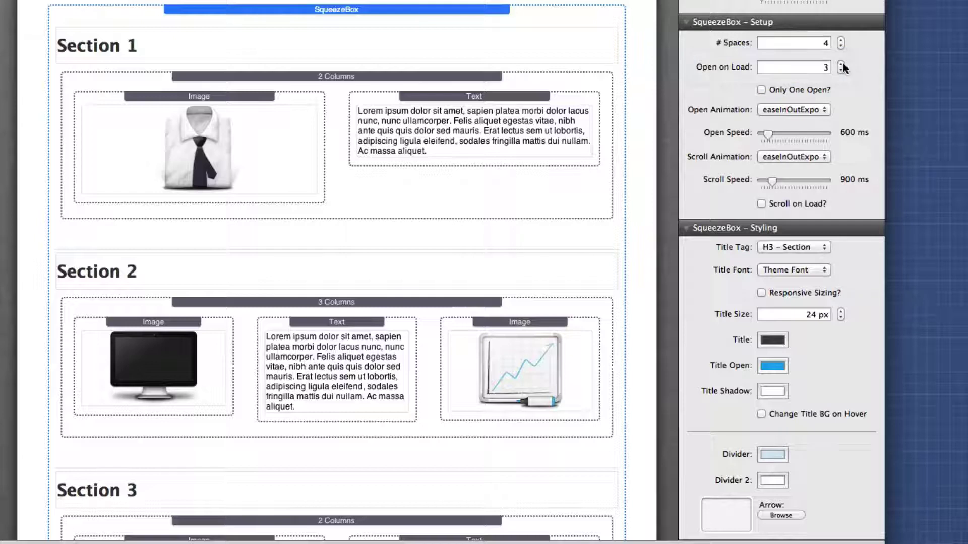
click(839, 70)
click(840, 70)
click(840, 71)
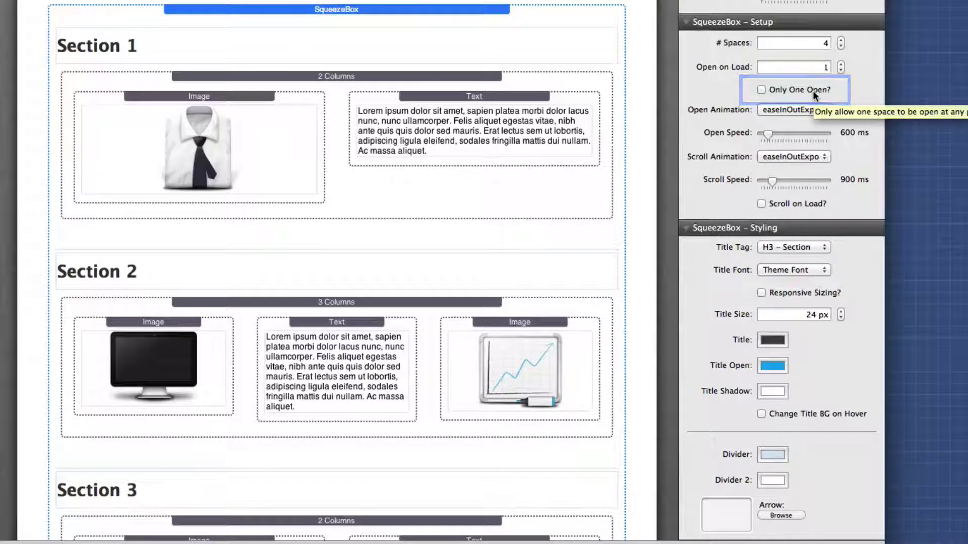
Enable Only One Open and test it by expanding Section 2 in the page preview
click(812, 90)
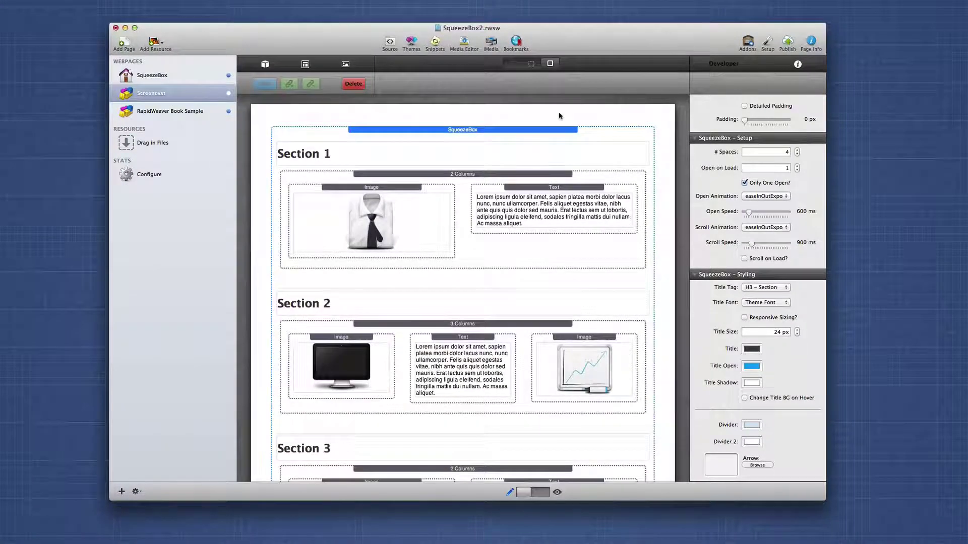
key(super+r)
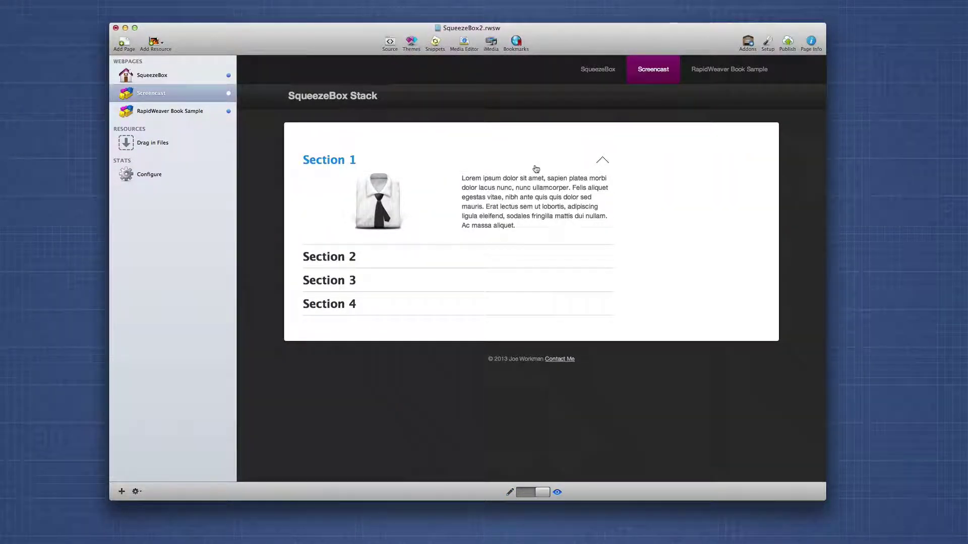
click(352, 258)
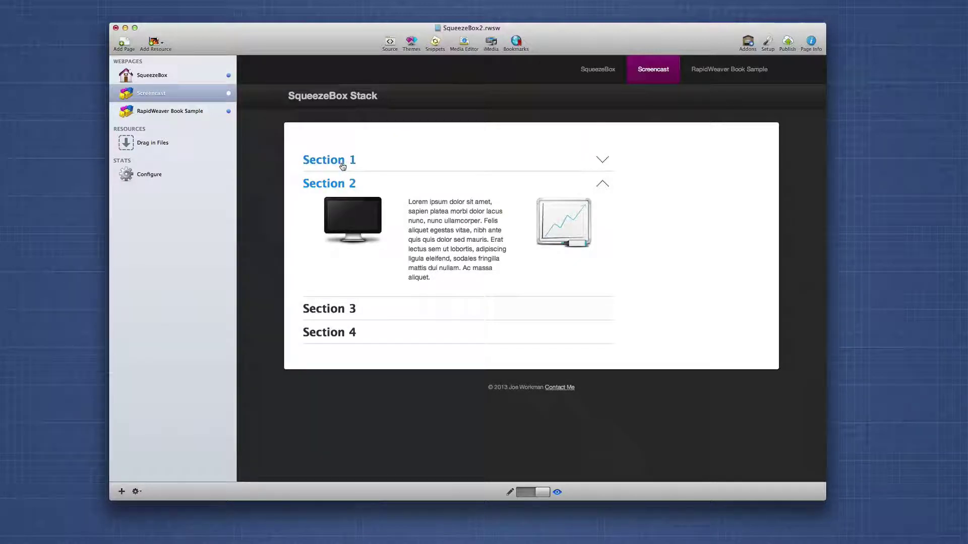
Disable Only One Open and test it by expanding Sections 2 and 3 in the page preview
key(super+r)
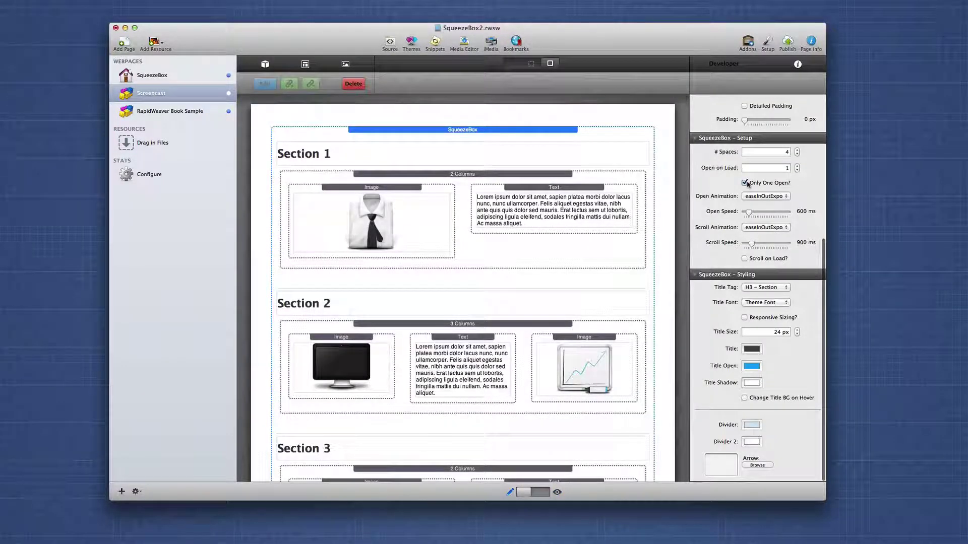
key(super+r)
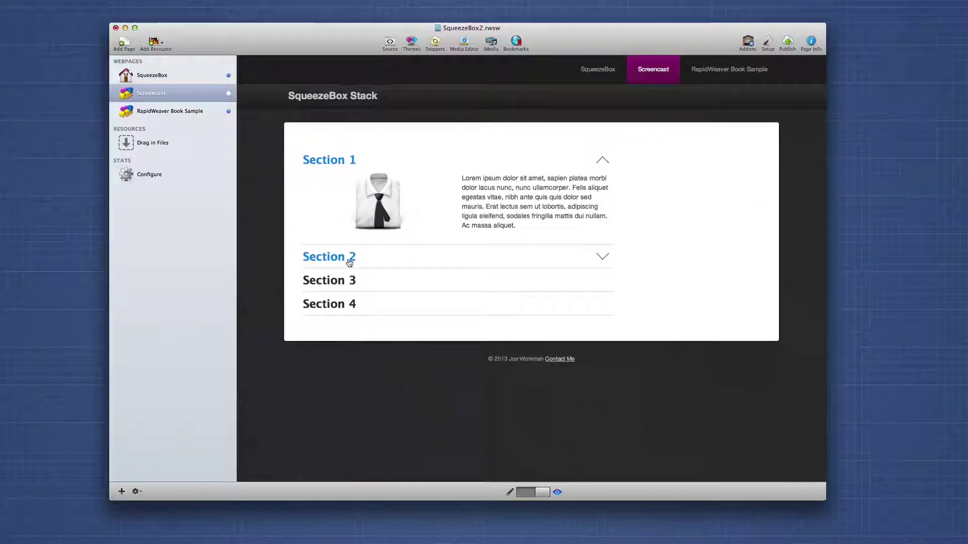
click(349, 258)
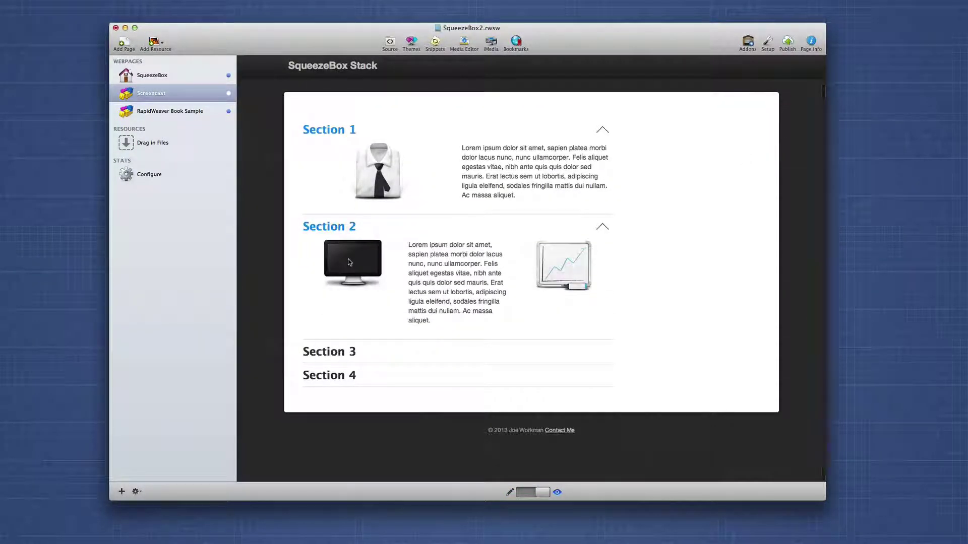
click(346, 349)
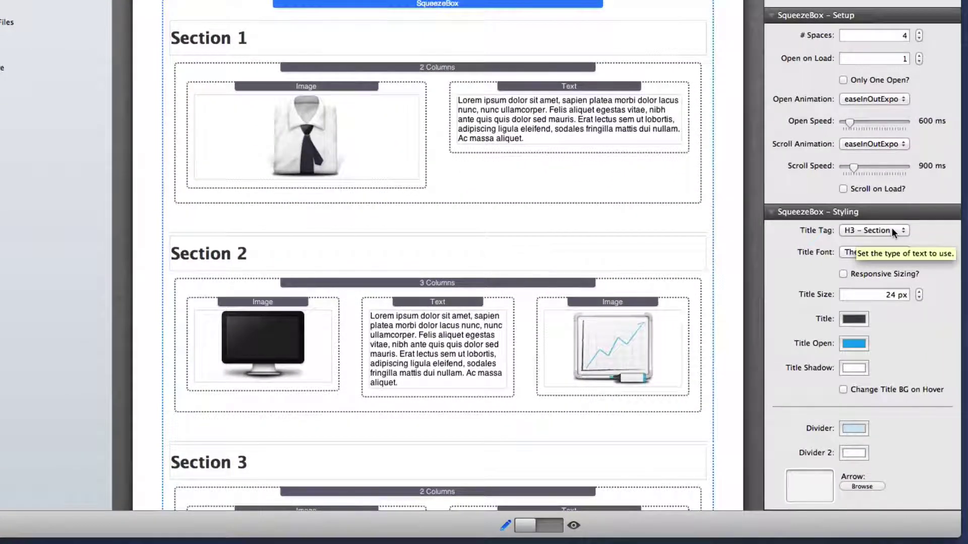
Review the title tag choices, keeping H3 - Section, and try a custom definition for the title font
click(891, 231)
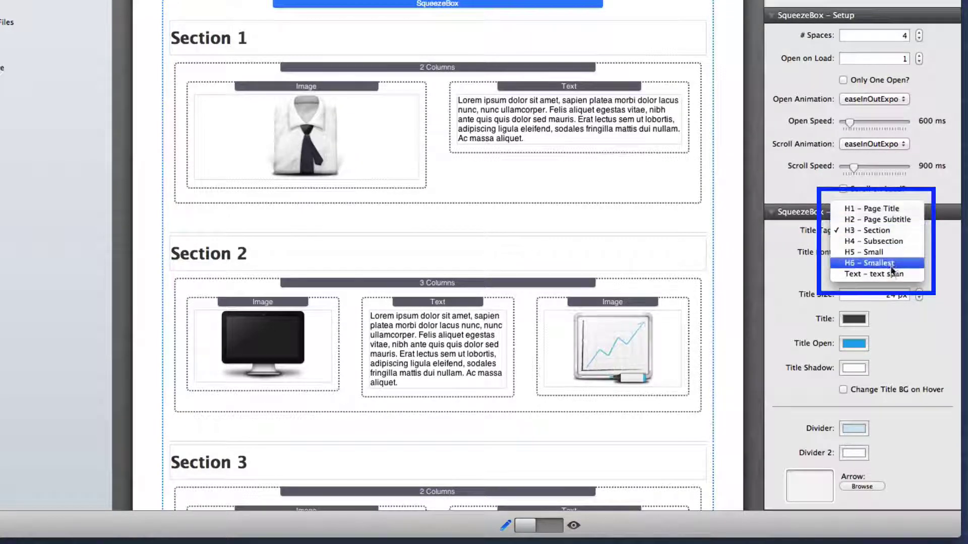
click(898, 230)
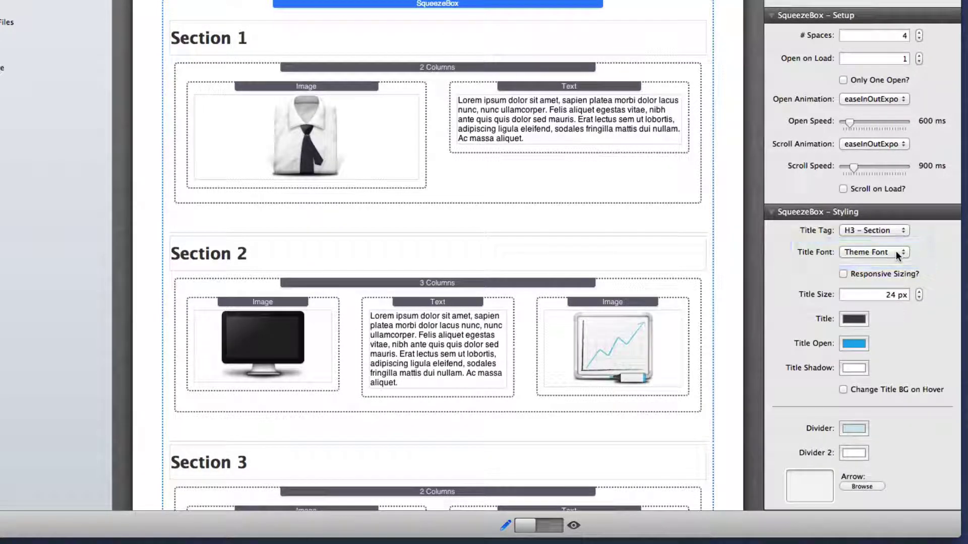
click(896, 250)
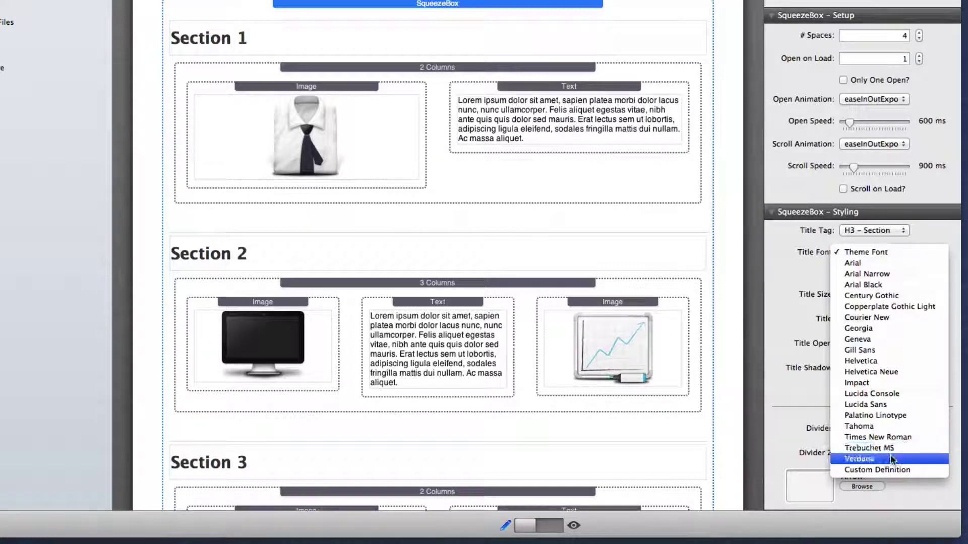
click(894, 471)
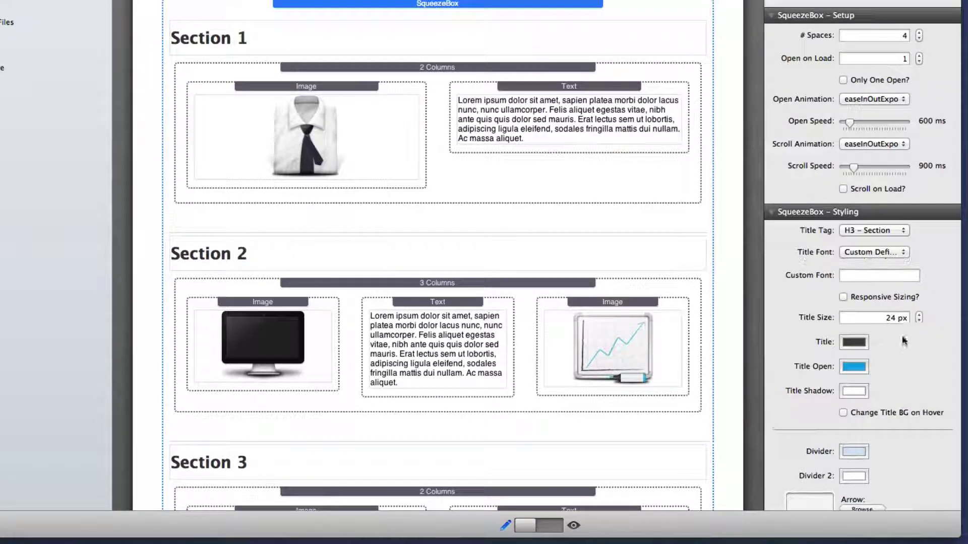
click(858, 276)
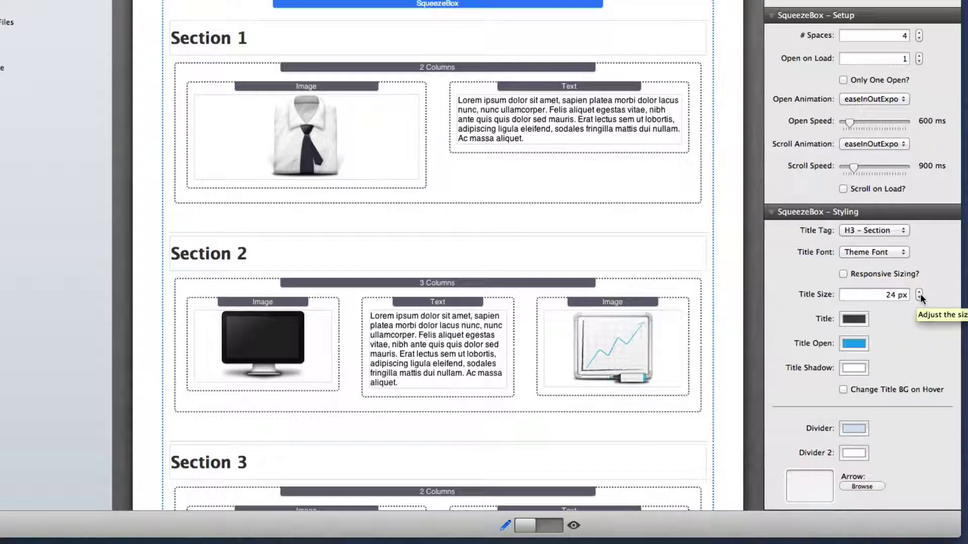
Set the title size to 24 px and enable Responsive Sizing for the section titles
click(919, 299)
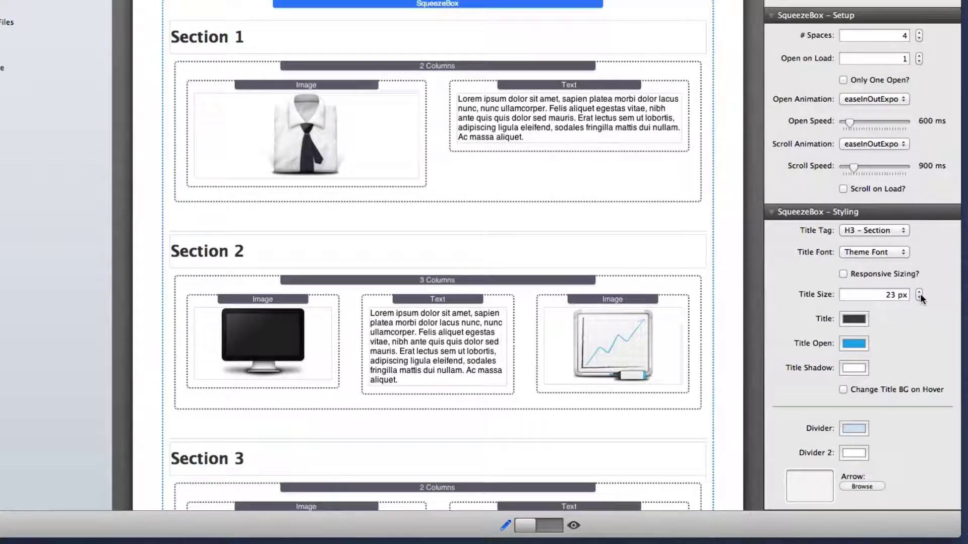
click(920, 293)
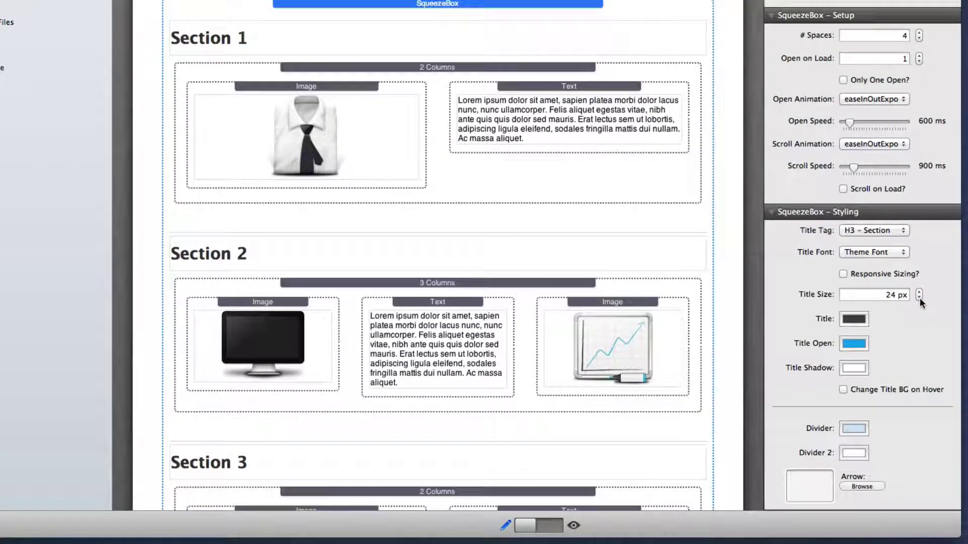
click(843, 274)
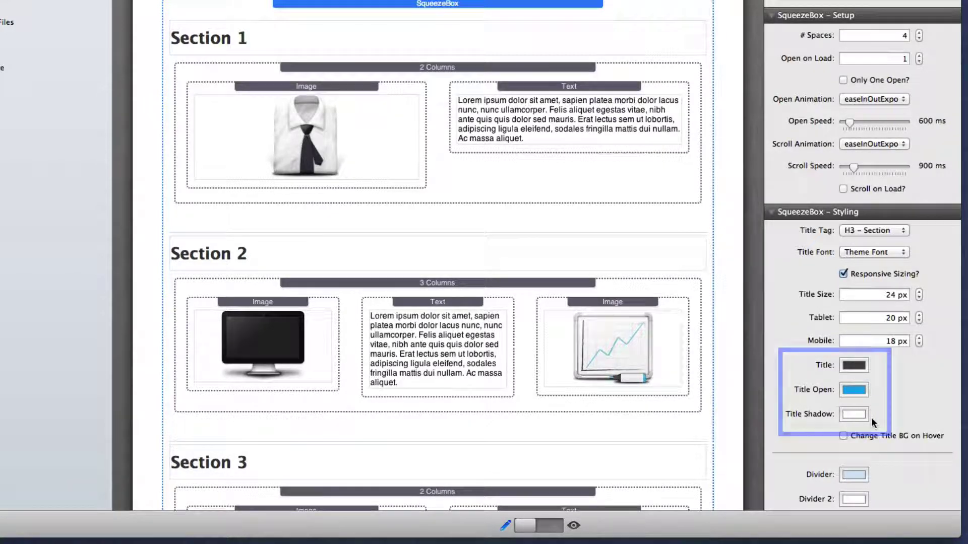
Enable the title background color change on hover for the SqueezeBox
scroll(871, 417, down, 2)
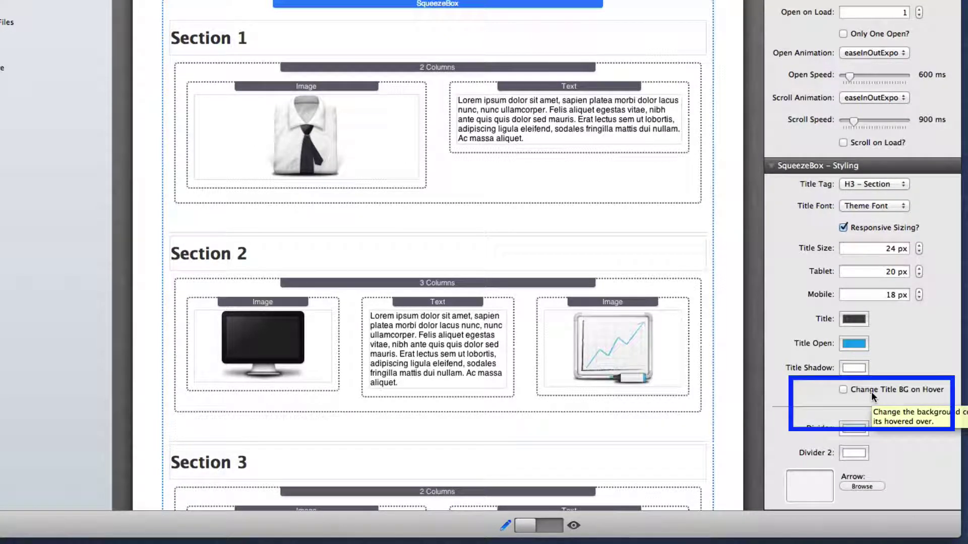
click(843, 391)
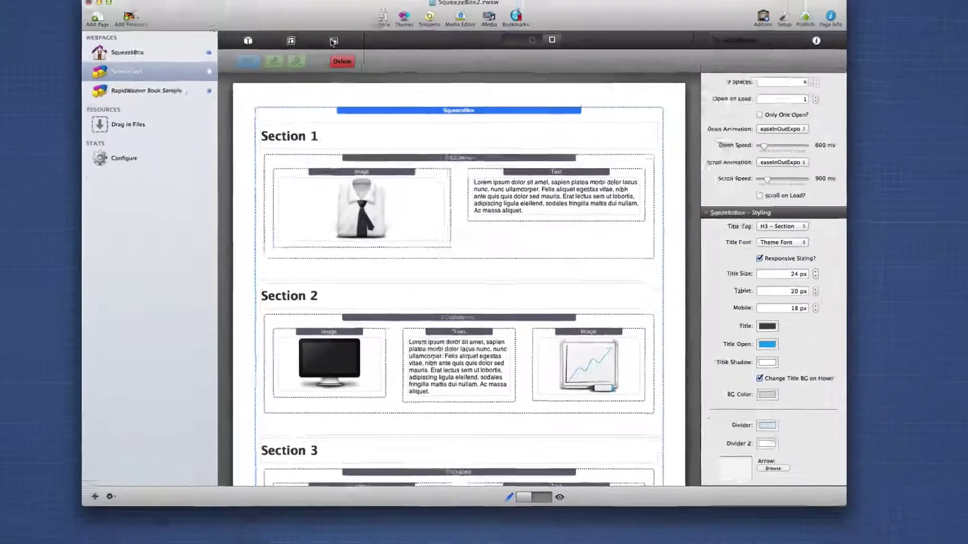
Assign the purple down arrow from the SqueezeBox Arrows media as the SqueezeBox's arrow image and preview the page
click(332, 41)
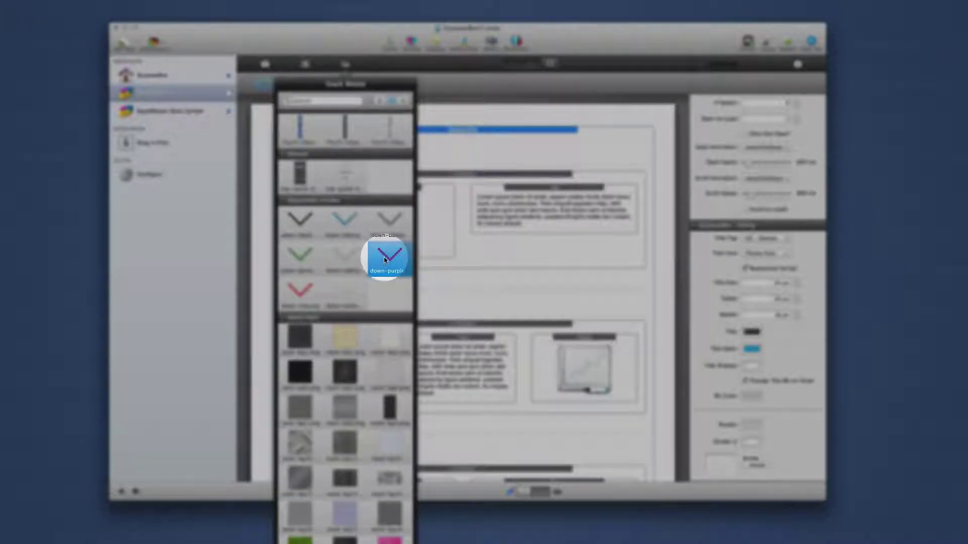
drag(385, 260, 721, 463)
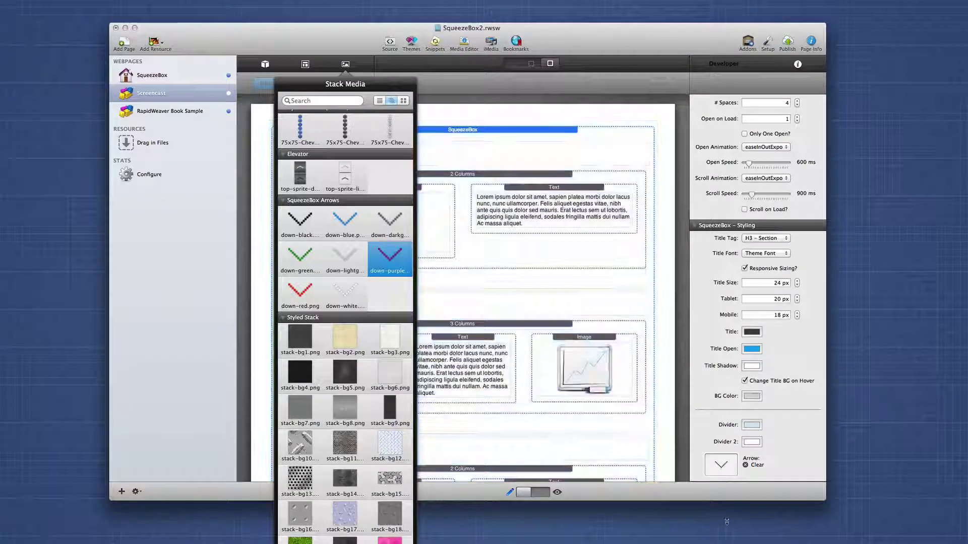
click(454, 117)
click(462, 131)
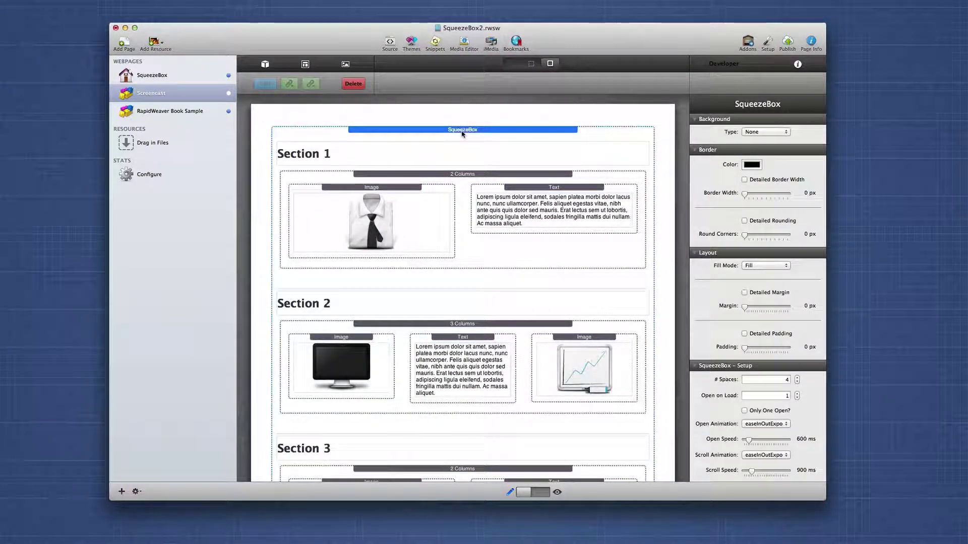
key(super+r)
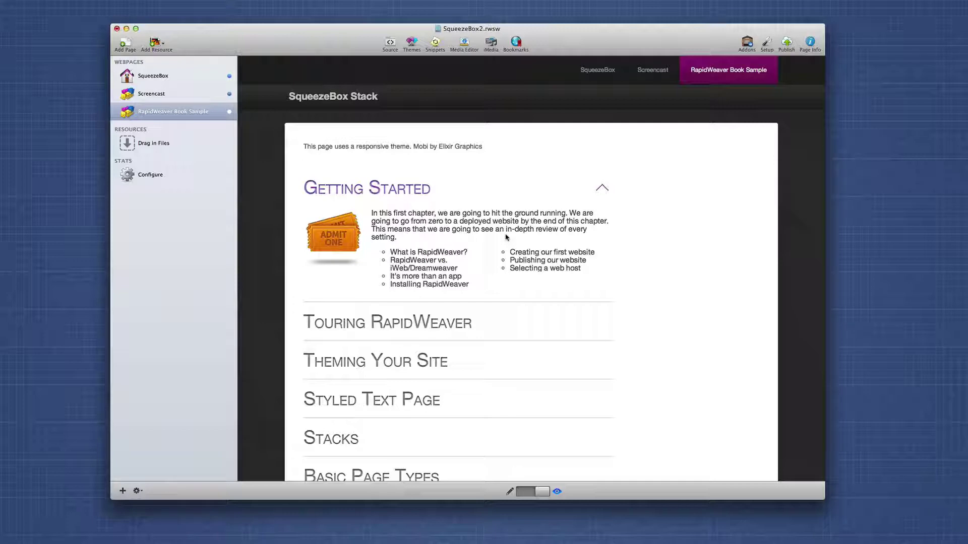
Open the RapidWeaver Book Sample page for editing and examine the settings of the outer and nested Resp 2 Column stacks
key(super+r)
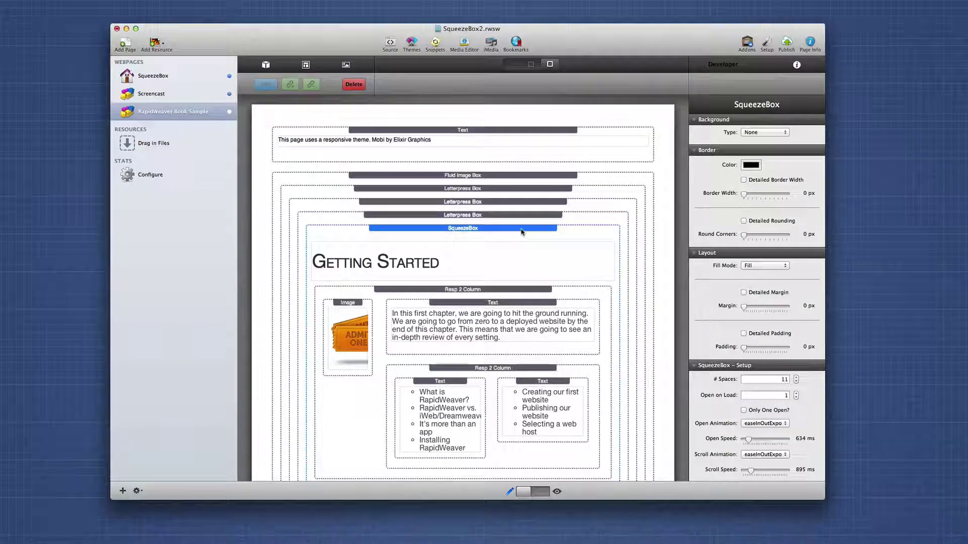
click(468, 291)
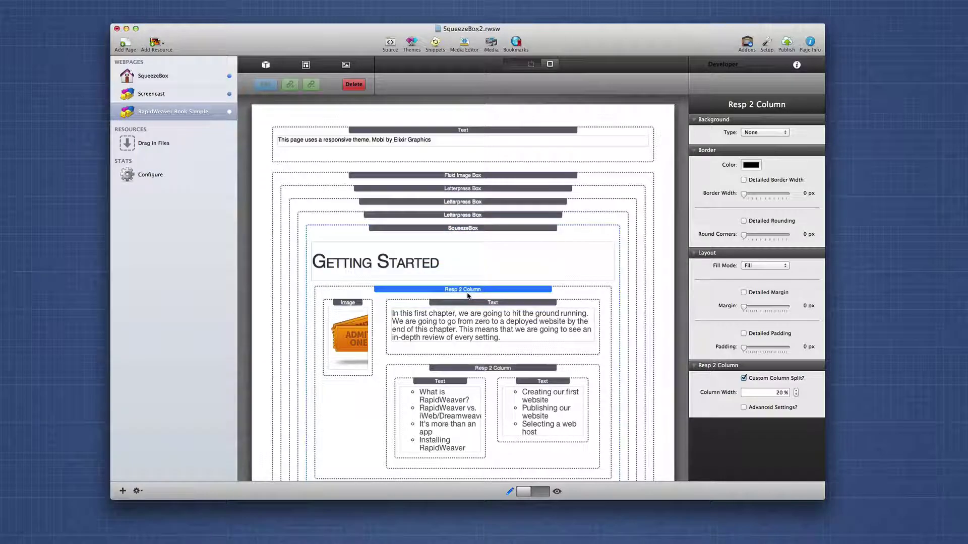
click(480, 370)
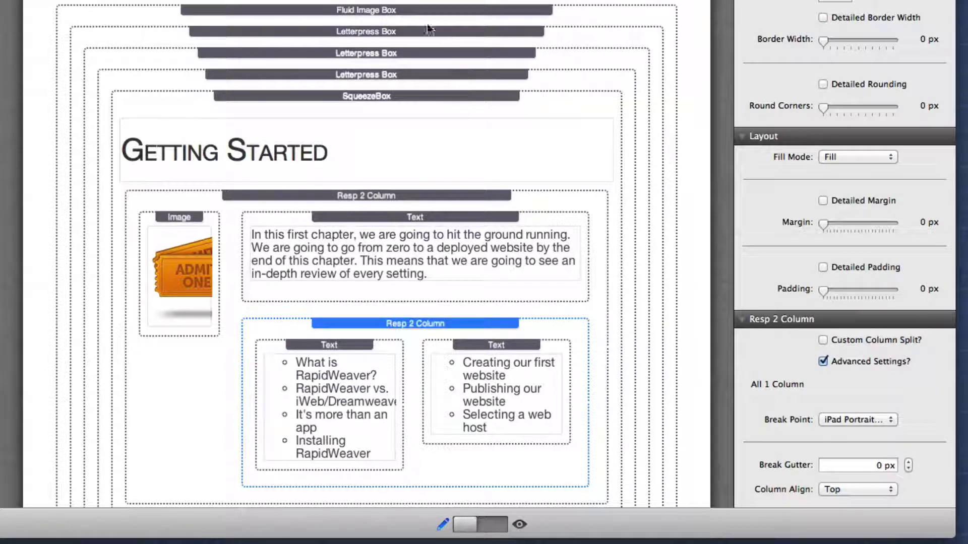
Examine the settings of the Fluid Image Box and the three Letterpress Boxes around the SqueezeBox, including their CSS selectors
click(372, 76)
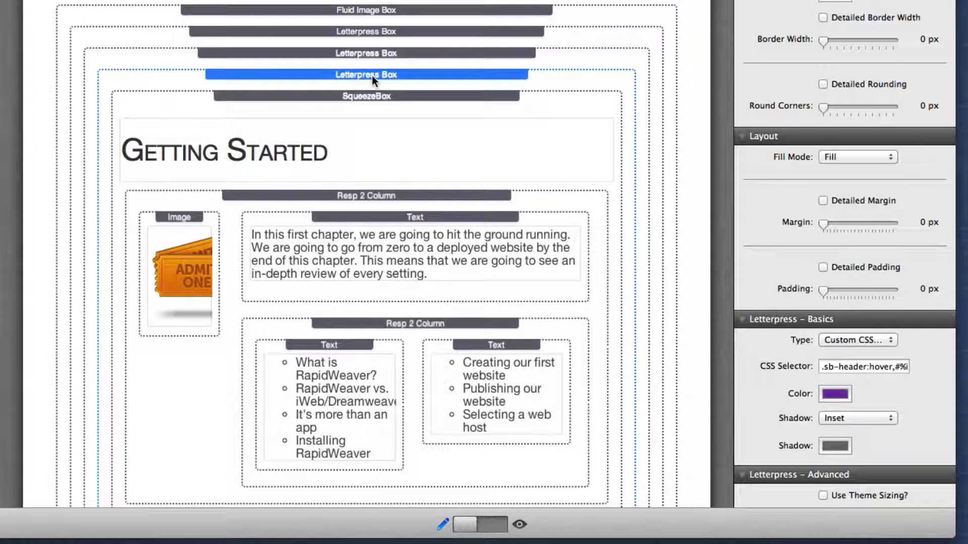
click(386, 10)
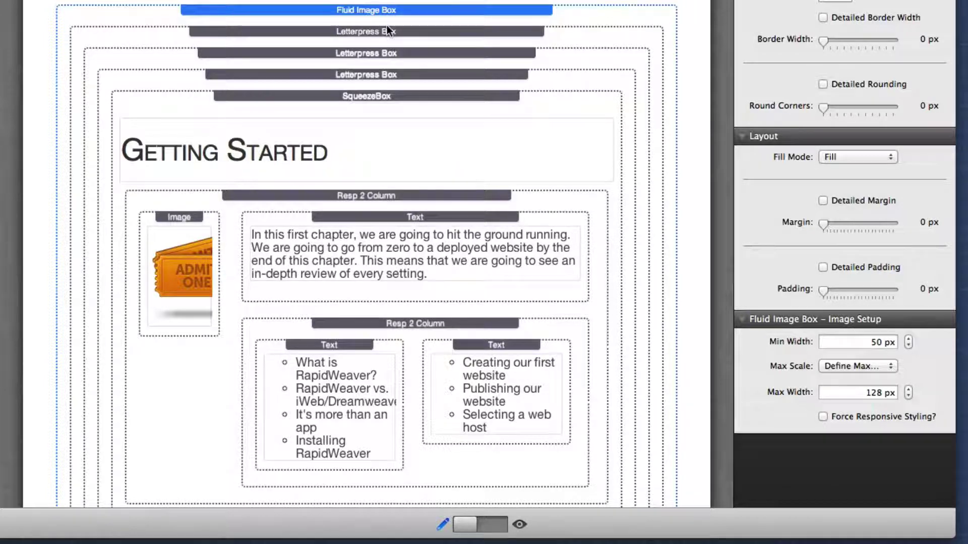
click(387, 28)
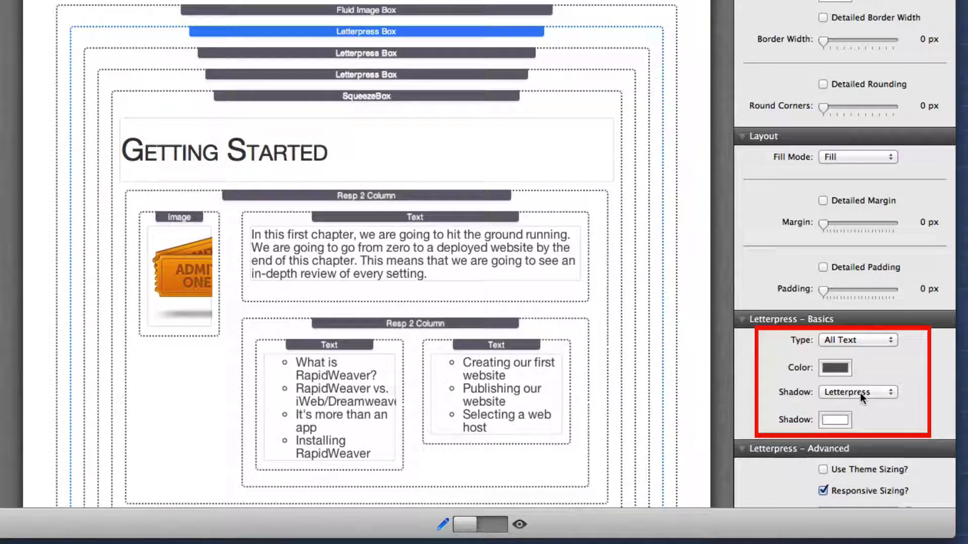
click(387, 53)
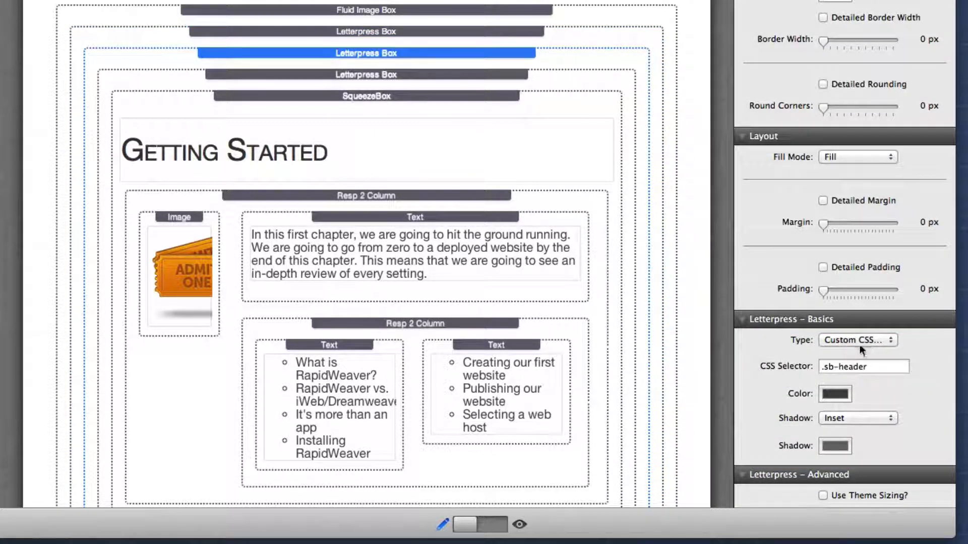
triple_click(889, 371)
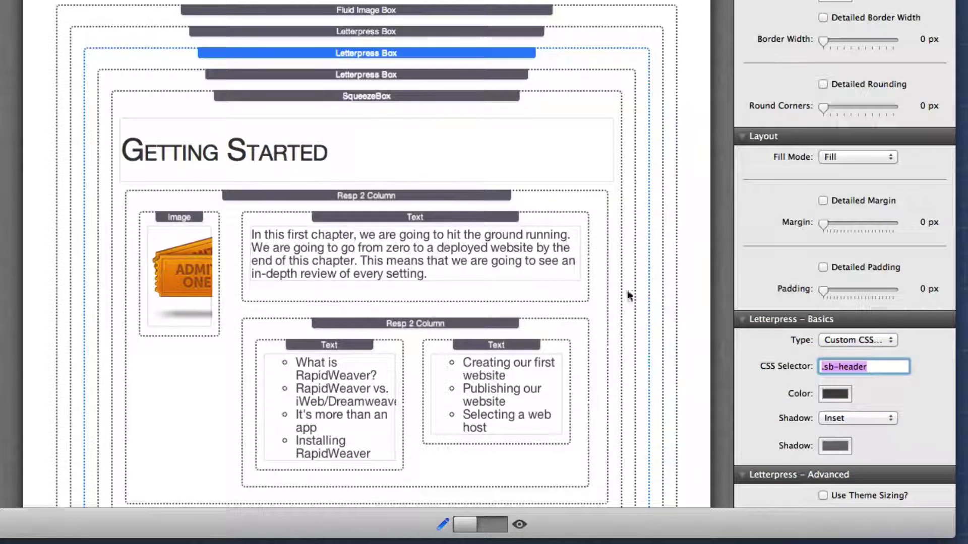
click(413, 74)
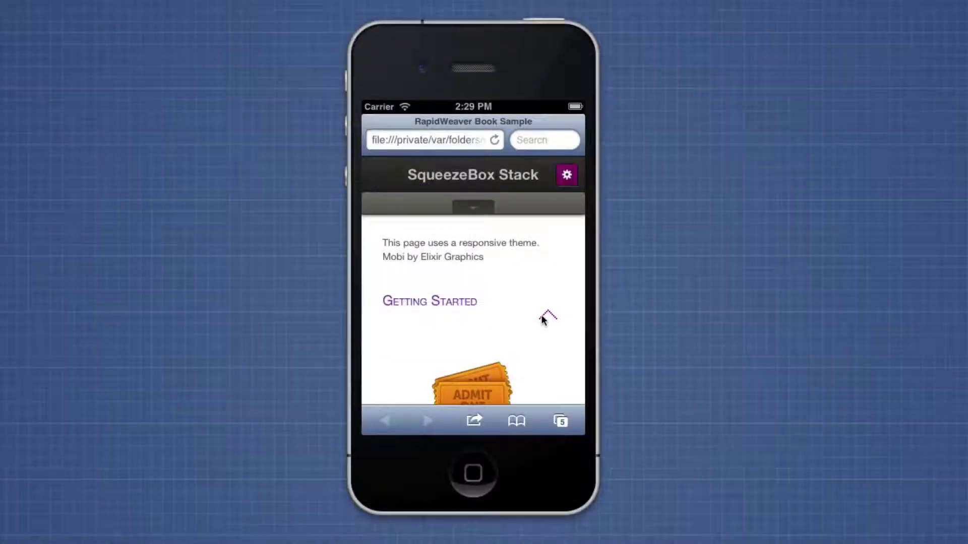
Switch to the iPhone simulator and review the mobile layout of the Getting Started section on the RapidWeaver Book Sample page
drag(528, 360, 522, 188)
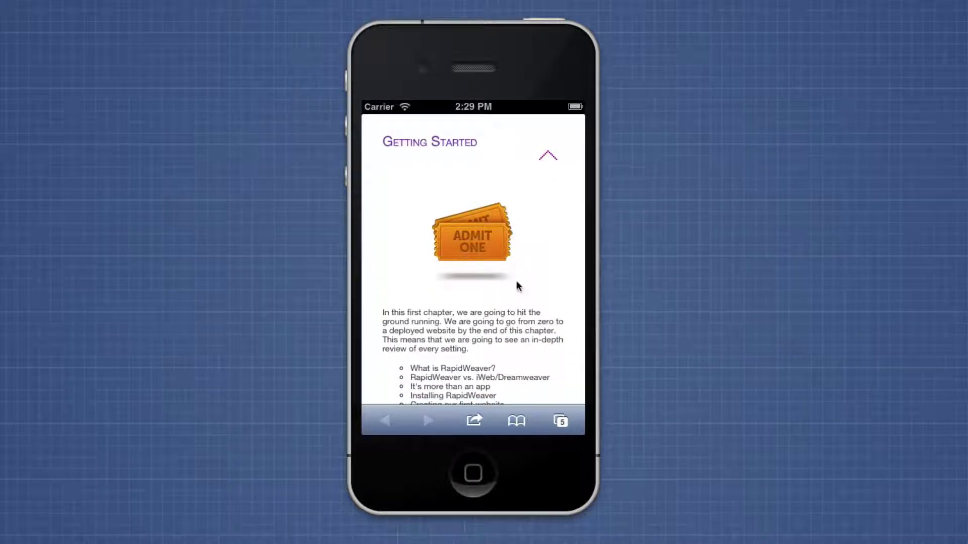
drag(517, 286, 488, 222)
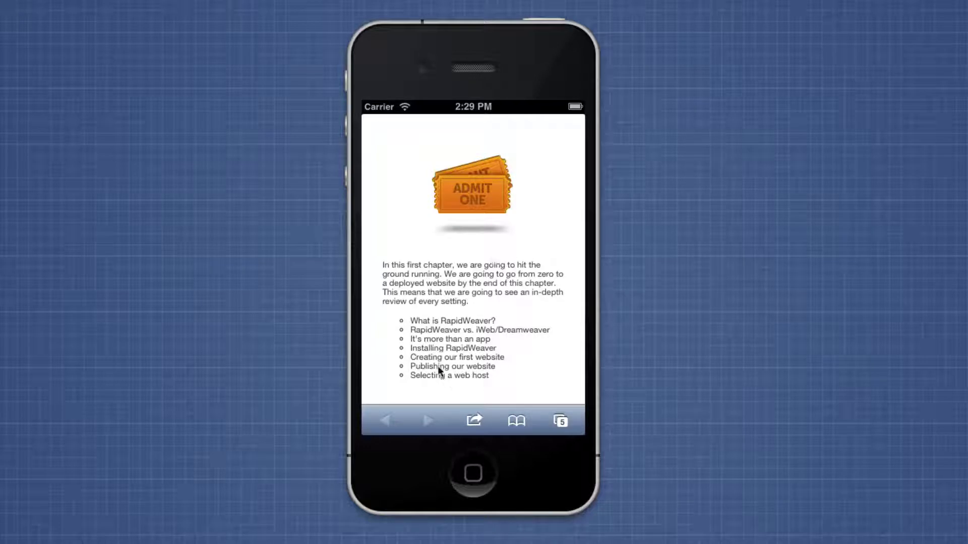
drag(524, 337, 521, 382)
drag(526, 349, 523, 177)
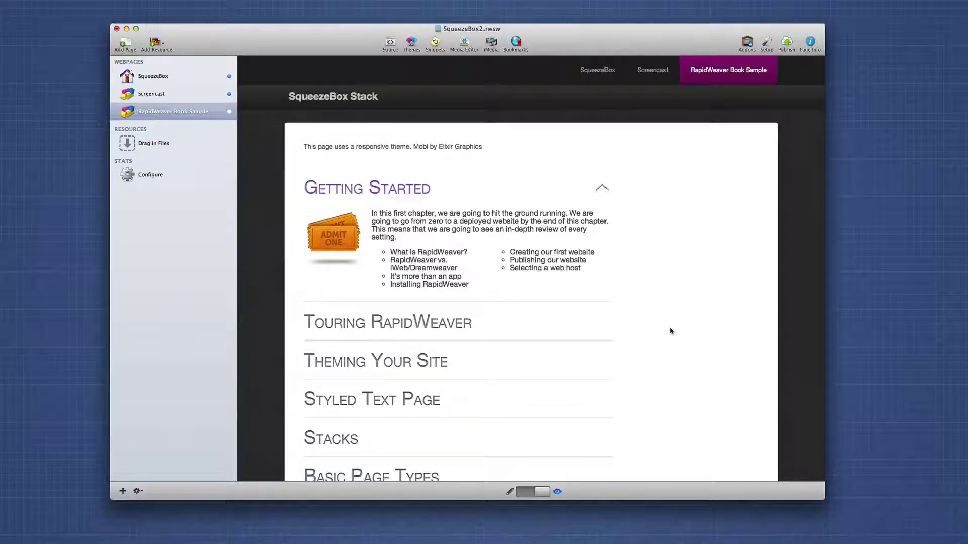